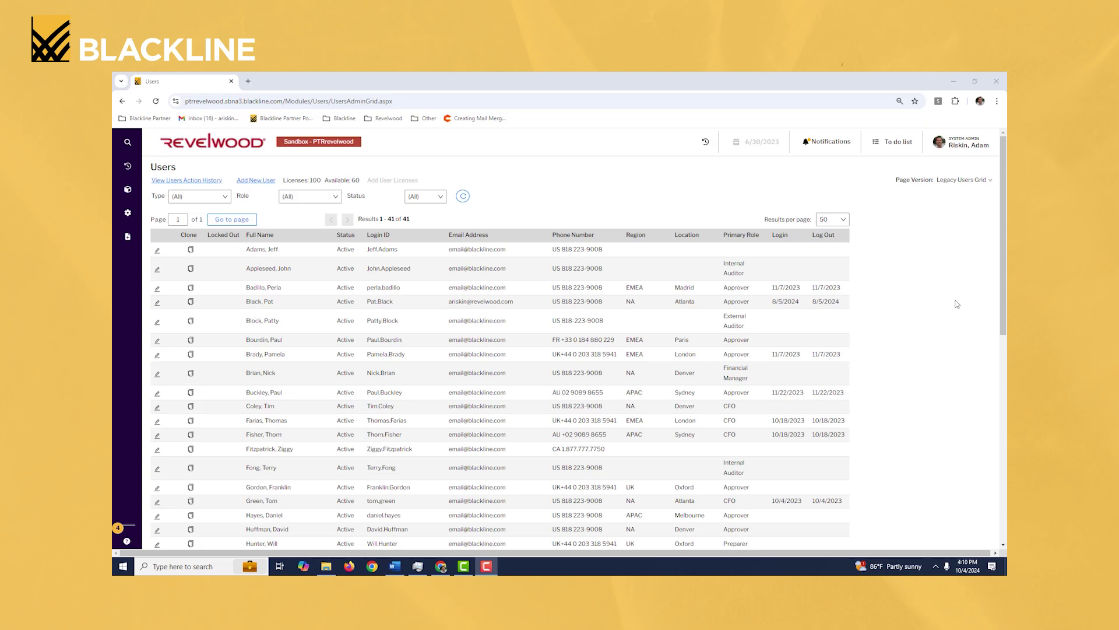
- Reload the Users grid, open the first user's details, and expand Entities showing ACME Corporation
{"action": "left_click", "coordinate": [131, 169]}
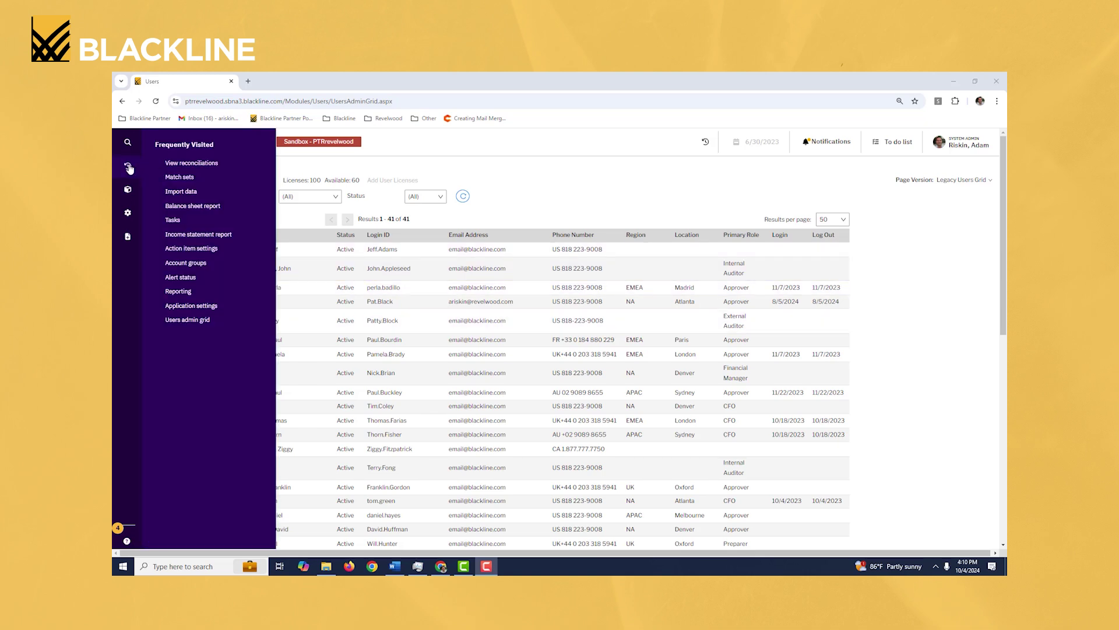
{"action": "left_click", "coordinate": [194, 320]}
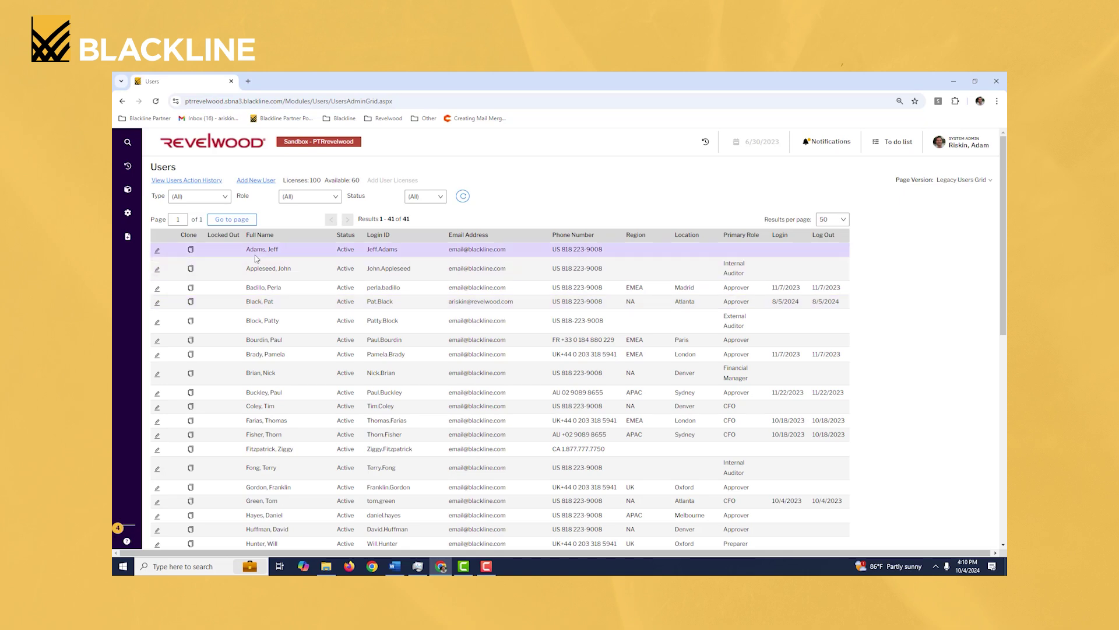
{"action": "left_click", "coordinate": [158, 251]}
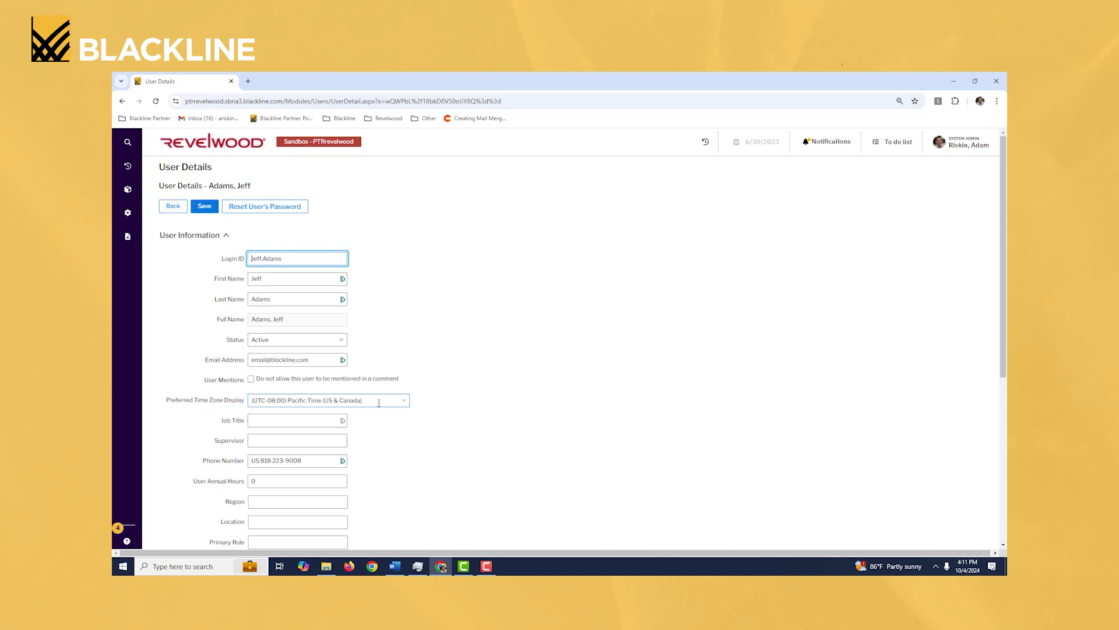
{"action": "scroll", "coordinate": [454, 407], "scroll_direction": "down", "scroll_amount": 3}
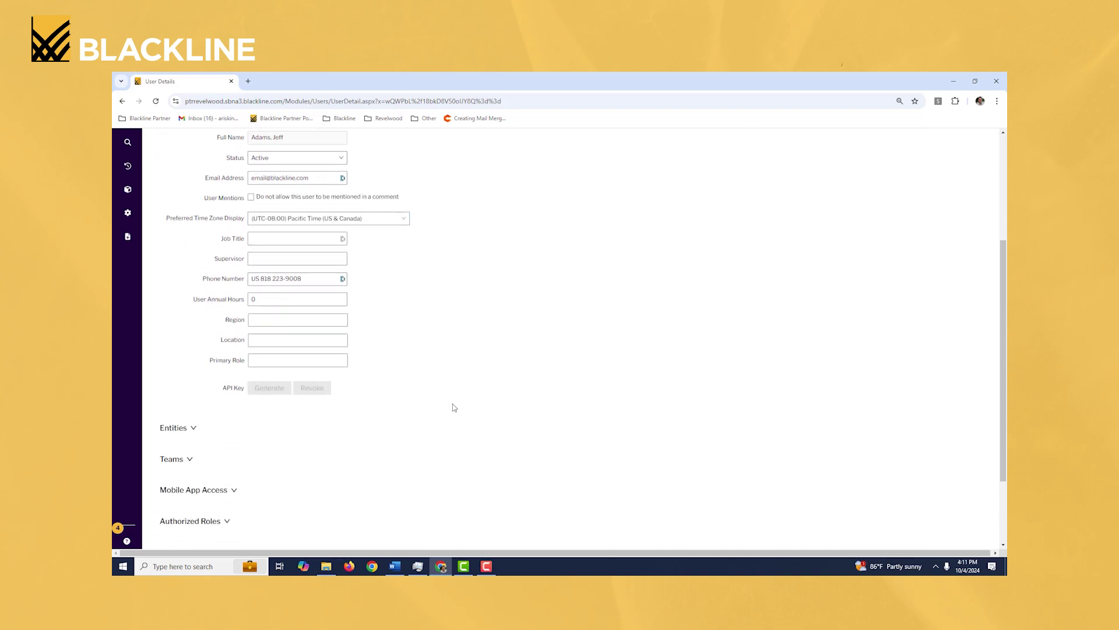
{"action": "scroll", "coordinate": [454, 408], "scroll_direction": "down", "scroll_amount": 2}
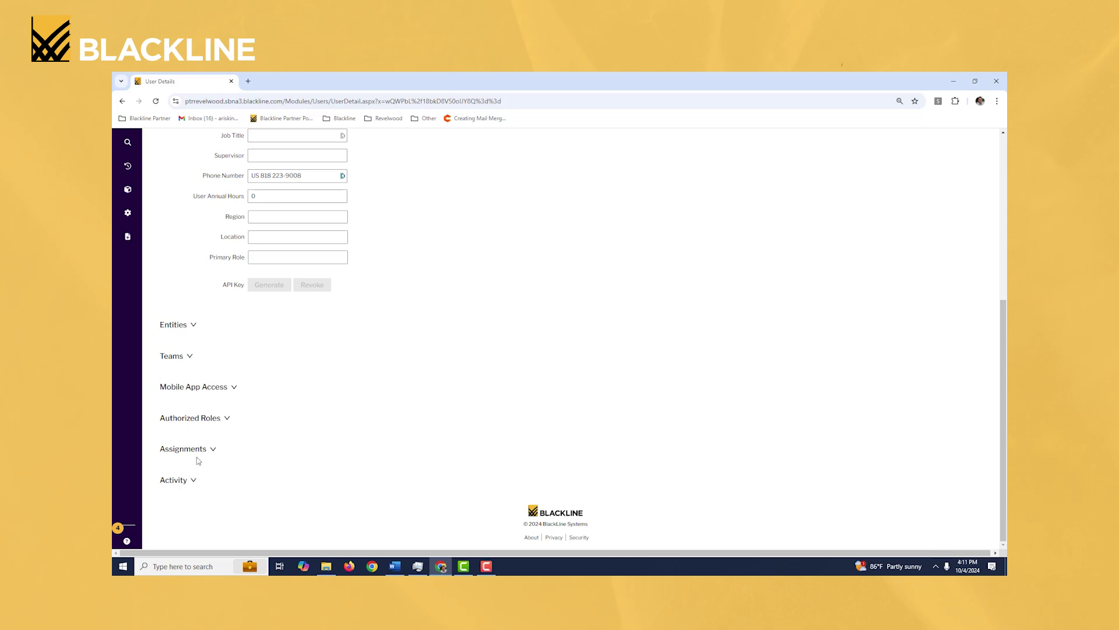
{"action": "left_click", "coordinate": [194, 326]}
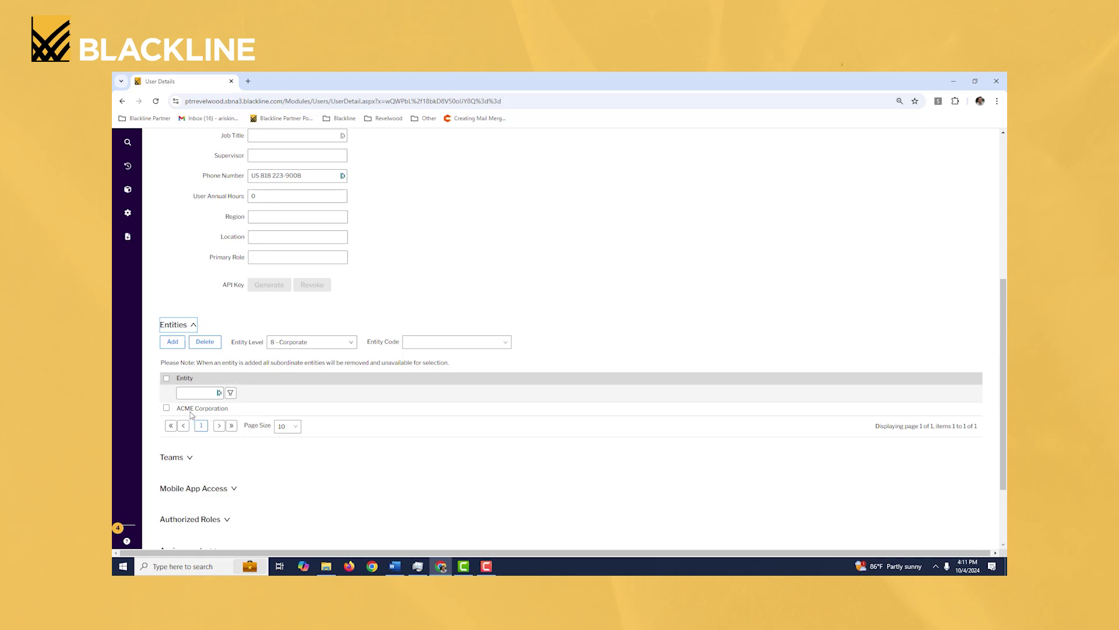
{"action": "scroll", "coordinate": [469, 437], "scroll_direction": "down", "scroll_amount": 1}
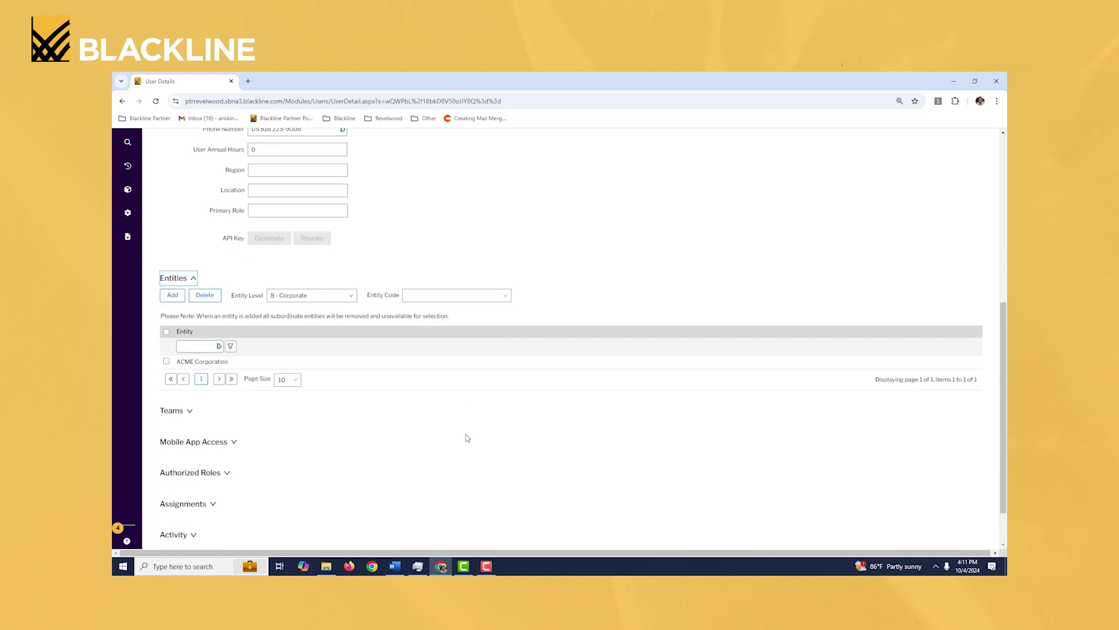
- Add the Bank Recon team (Team Level 3 - Corporate) to the user's Teams
{"action": "left_click", "coordinate": [189, 412]}
{"action": "scroll", "coordinate": [244, 416], "scroll_direction": "down", "scroll_amount": 1}
{"action": "scroll", "coordinate": [244, 416], "scroll_direction": "down", "scroll_amount": 1}
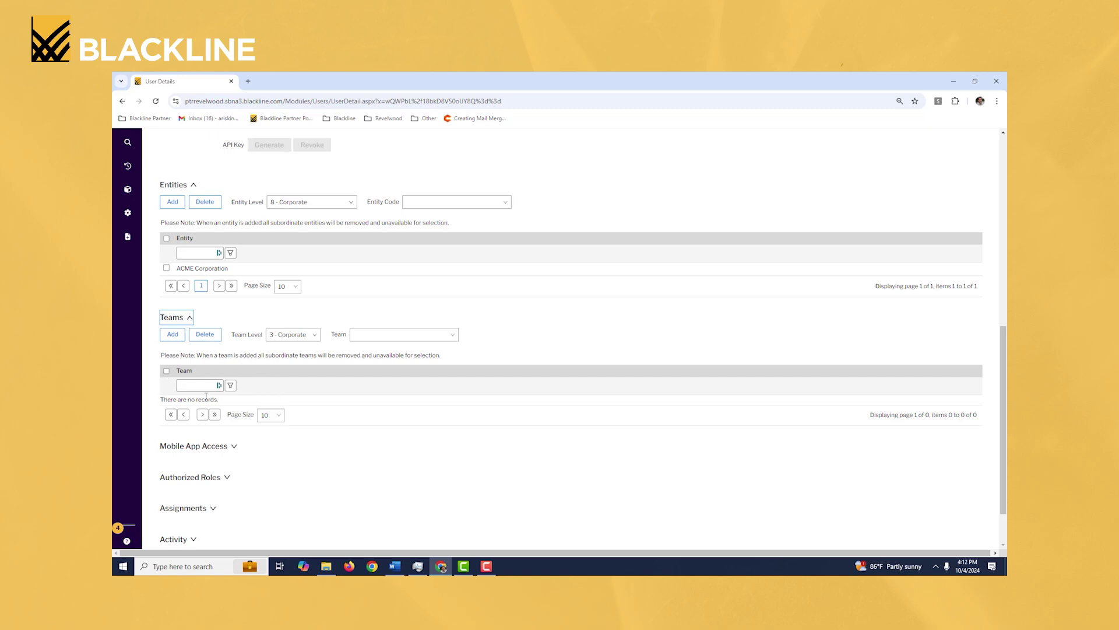
{"action": "left_click", "coordinate": [455, 337]}
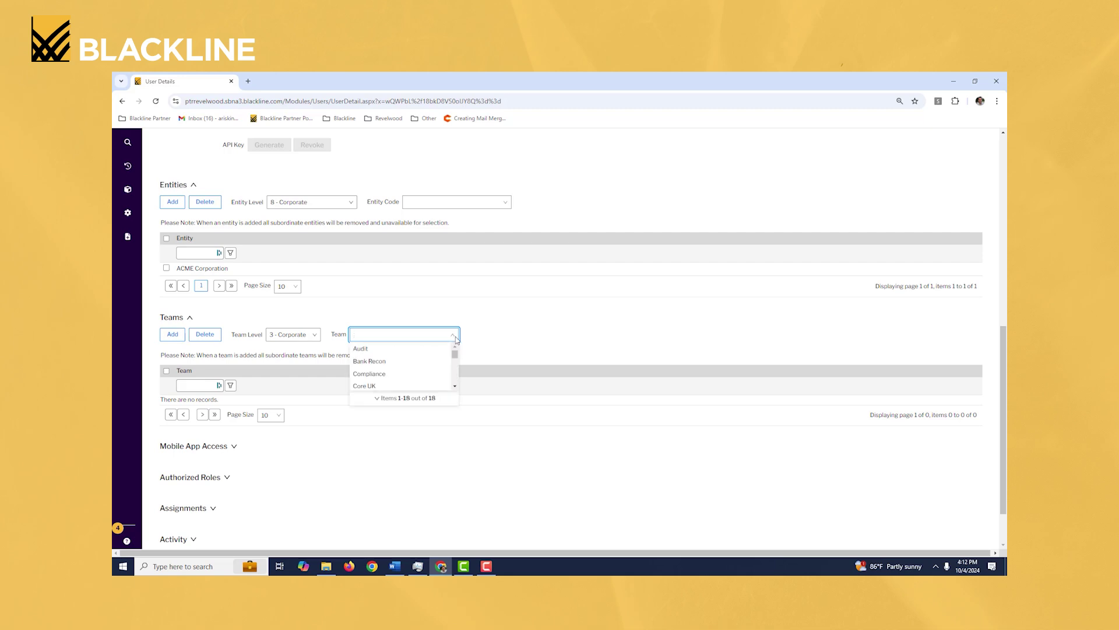
{"action": "left_click", "coordinate": [385, 362]}
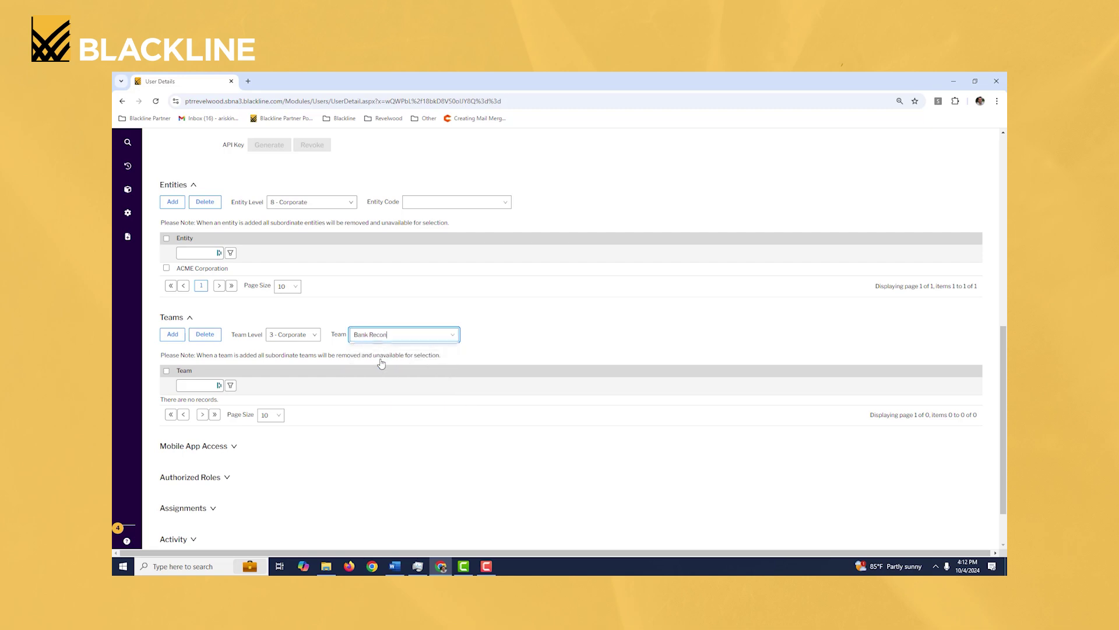
{"action": "left_click", "coordinate": [175, 335]}
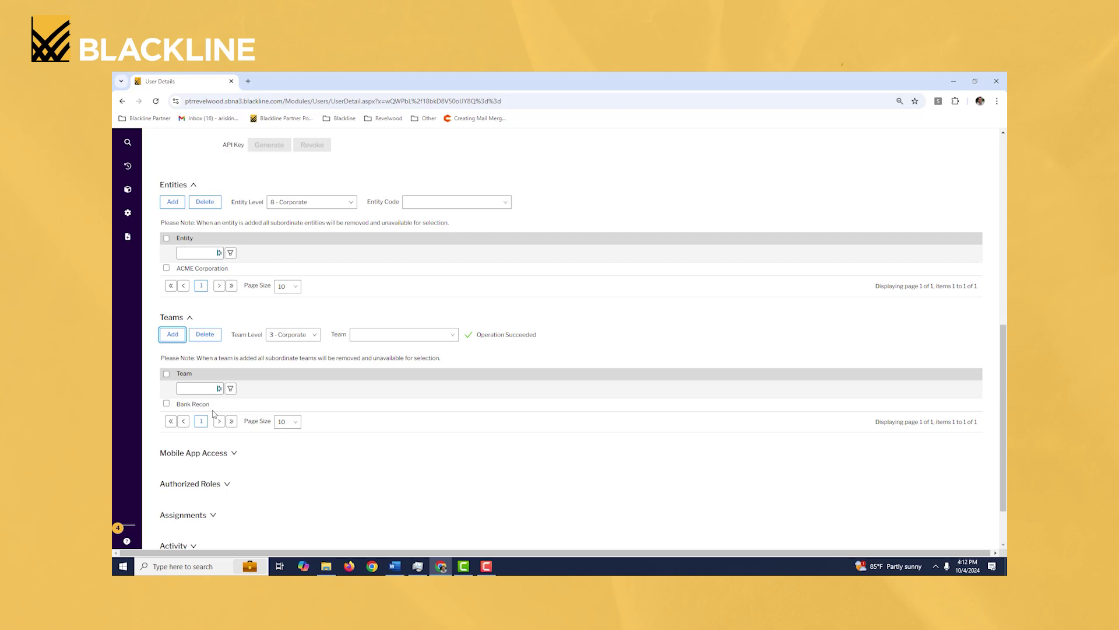
{"action": "scroll", "coordinate": [422, 436], "scroll_direction": "down", "scroll_amount": 2}
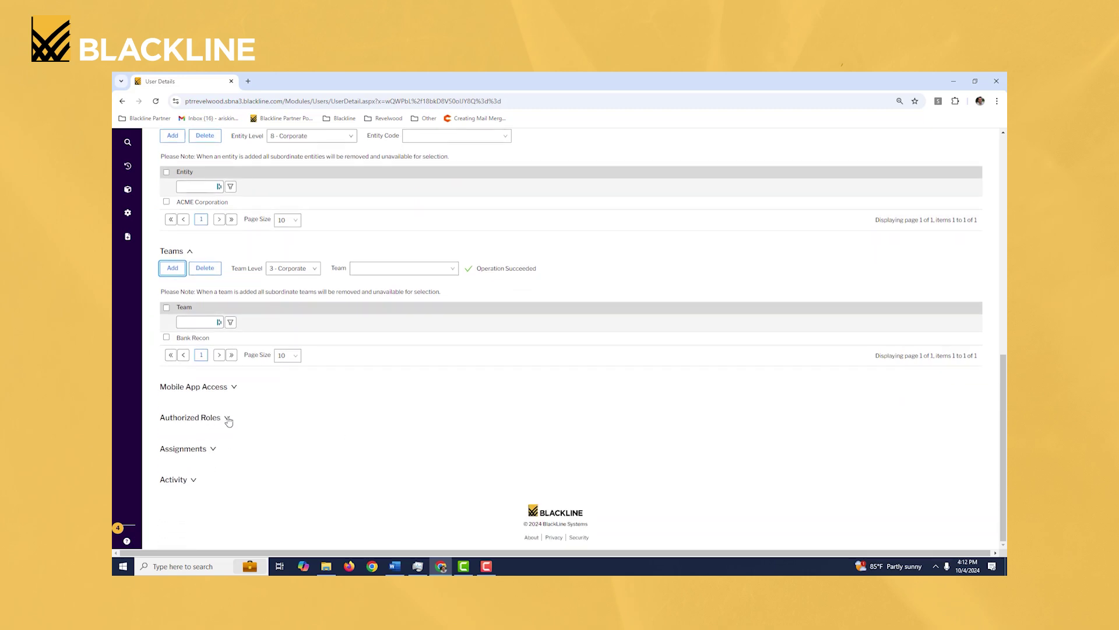
{"action": "left_click", "coordinate": [228, 419]}
{"action": "scroll", "coordinate": [372, 429], "scroll_direction": "down", "scroll_amount": 2}
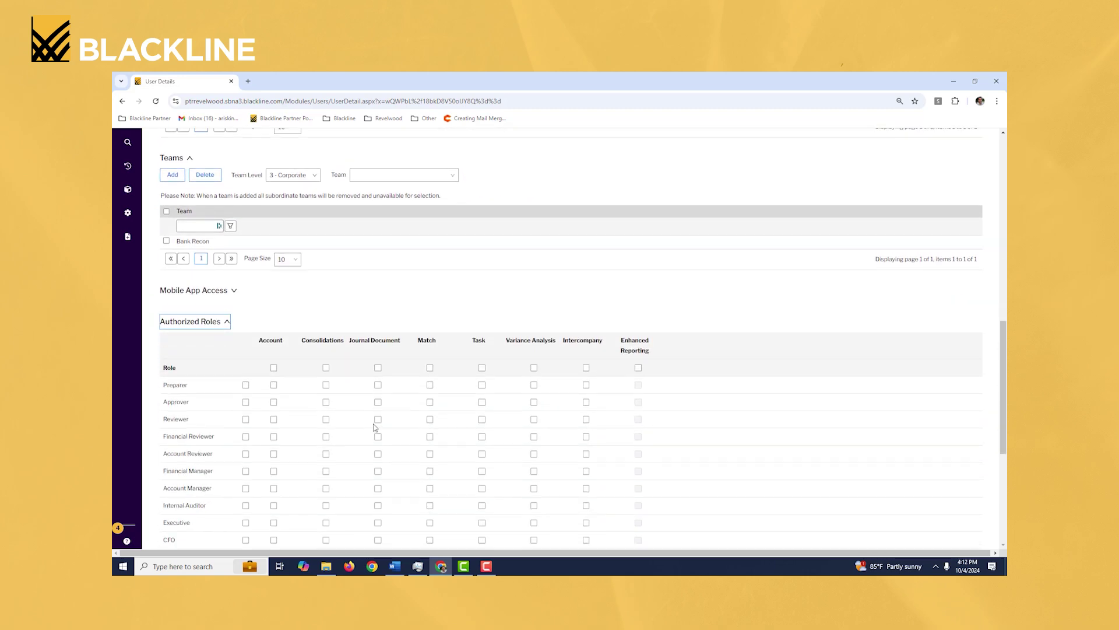
{"action": "scroll", "coordinate": [375, 427], "scroll_direction": "down", "scroll_amount": 2}
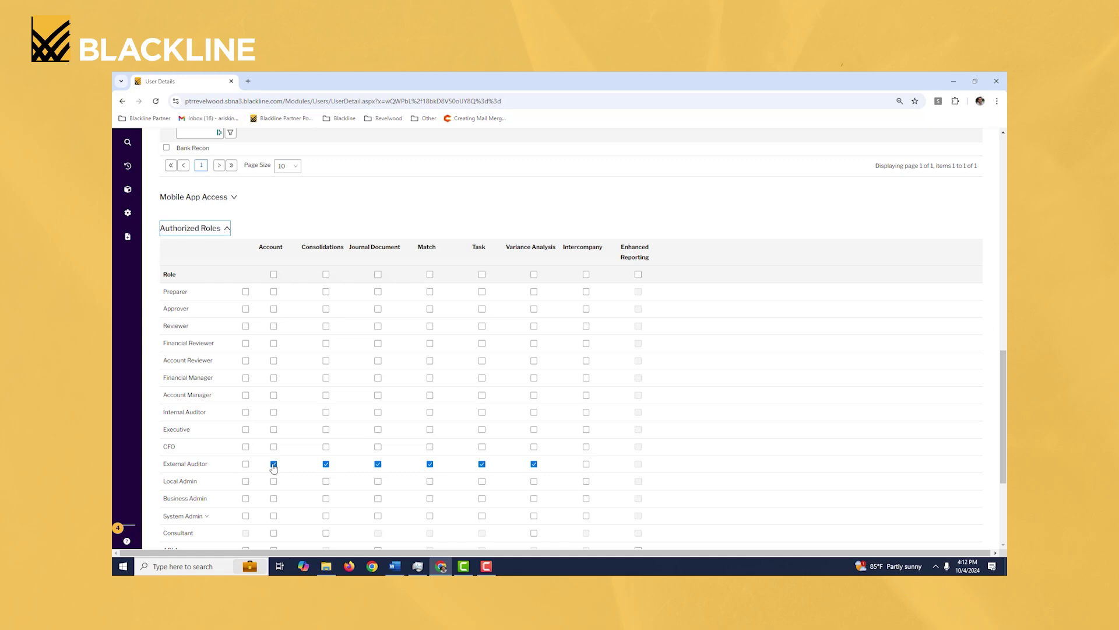
{"action": "left_click", "coordinate": [273, 291]}
{"action": "left_click", "coordinate": [273, 326]}
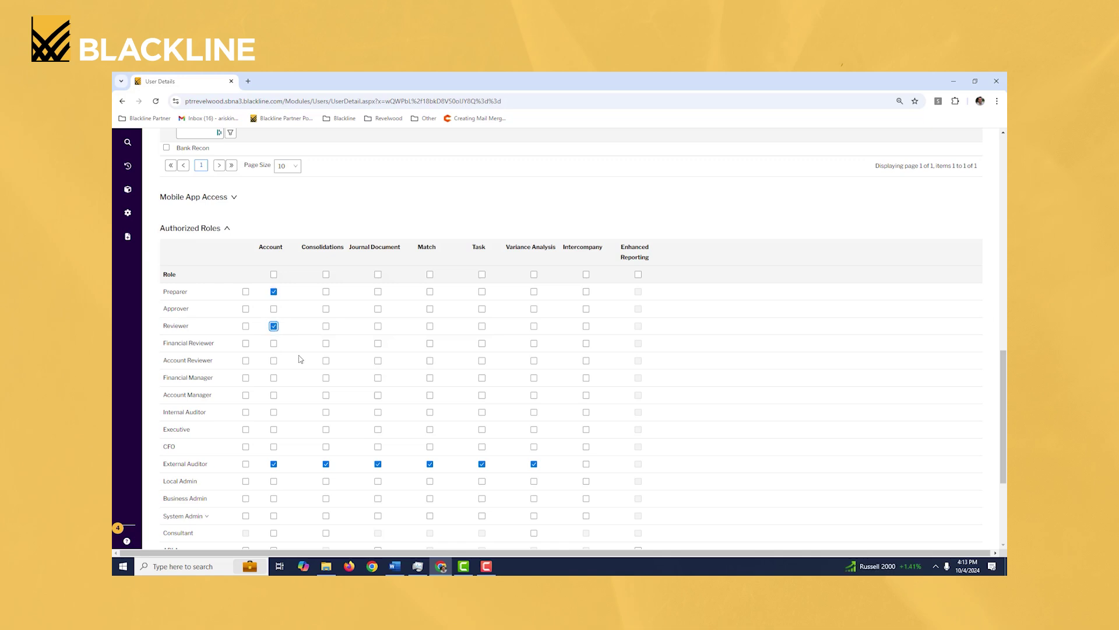
{"action": "left_click", "coordinate": [273, 326]}
{"action": "left_click", "coordinate": [274, 292]}
{"action": "left_click", "coordinate": [226, 228]}
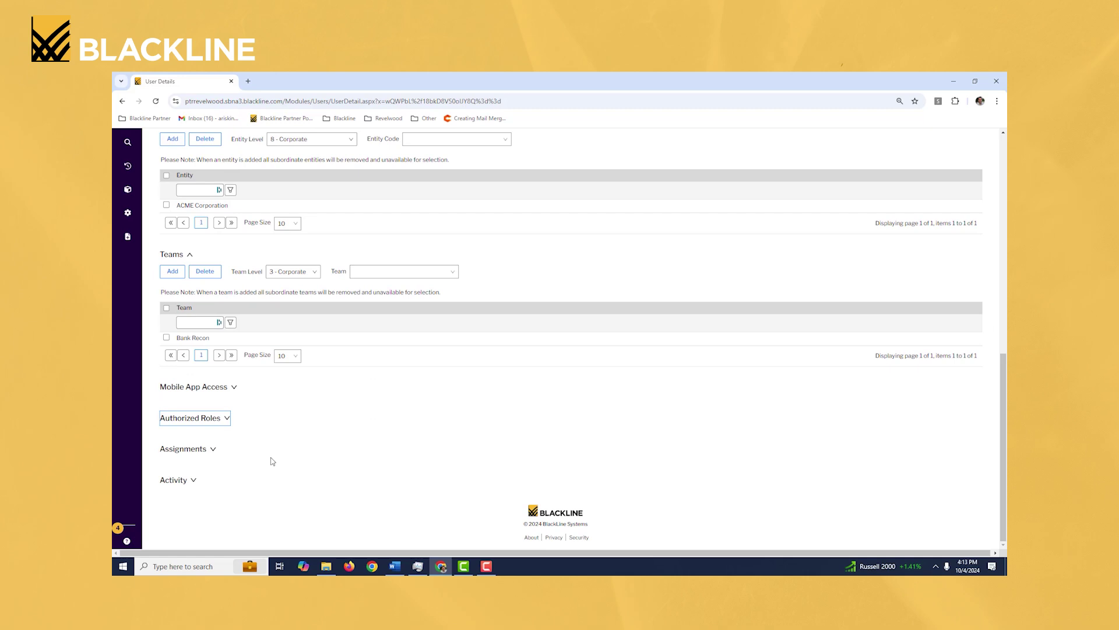
{"action": "left_click", "coordinate": [213, 449]}
- Go back to the Users admin grid listing all 41 users
{"action": "scroll", "coordinate": [383, 452], "scroll_direction": "down", "scroll_amount": 1}
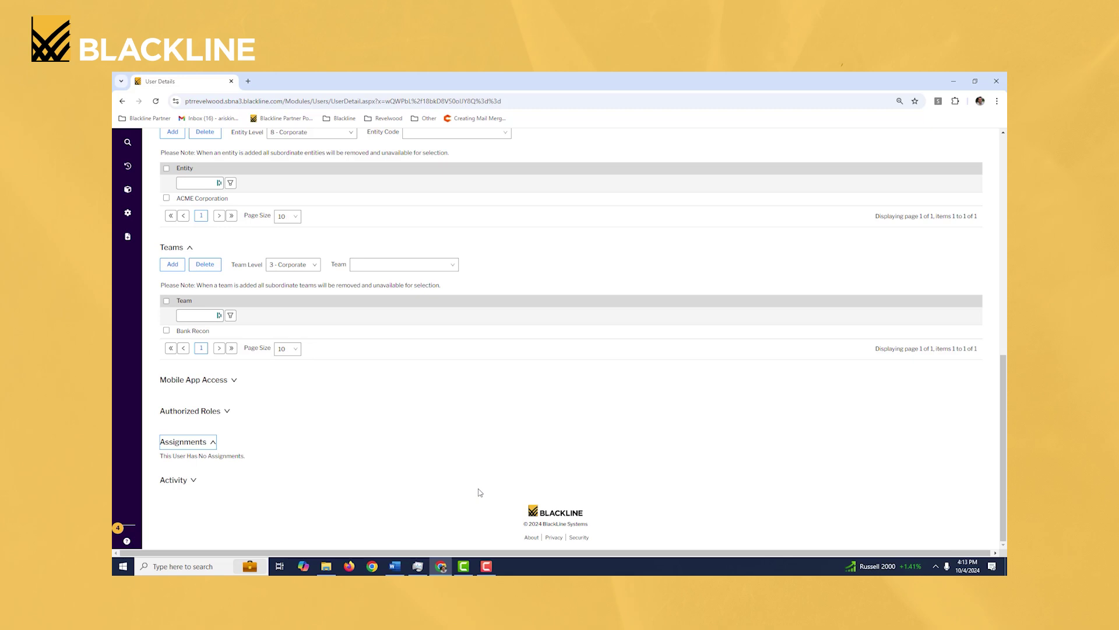
{"action": "scroll", "coordinate": [480, 492], "scroll_direction": "up", "scroll_amount": 15}
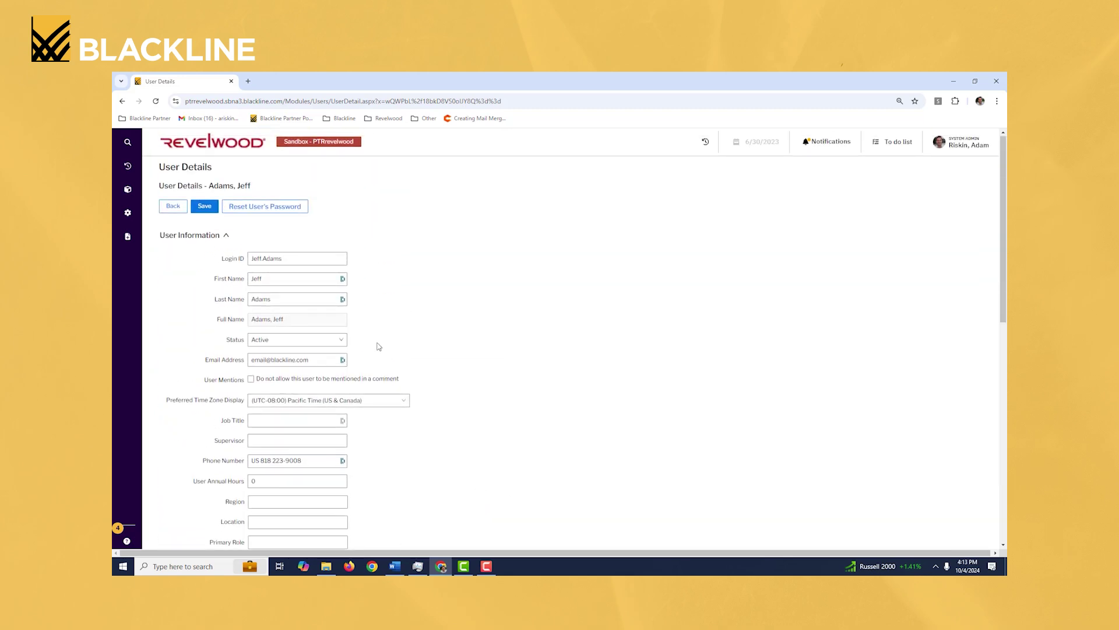
{"action": "left_click", "coordinate": [172, 207]}
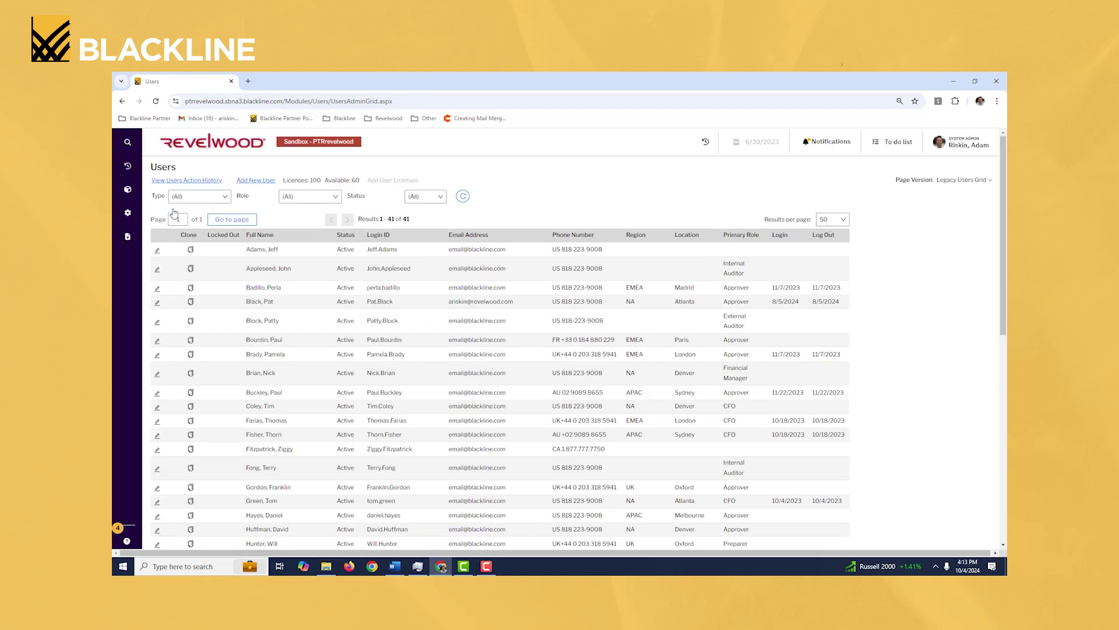
- Filter the Users grid to Role Preparer and Type Account and refresh, showing 24 users
{"action": "left_click", "coordinate": [336, 199]}
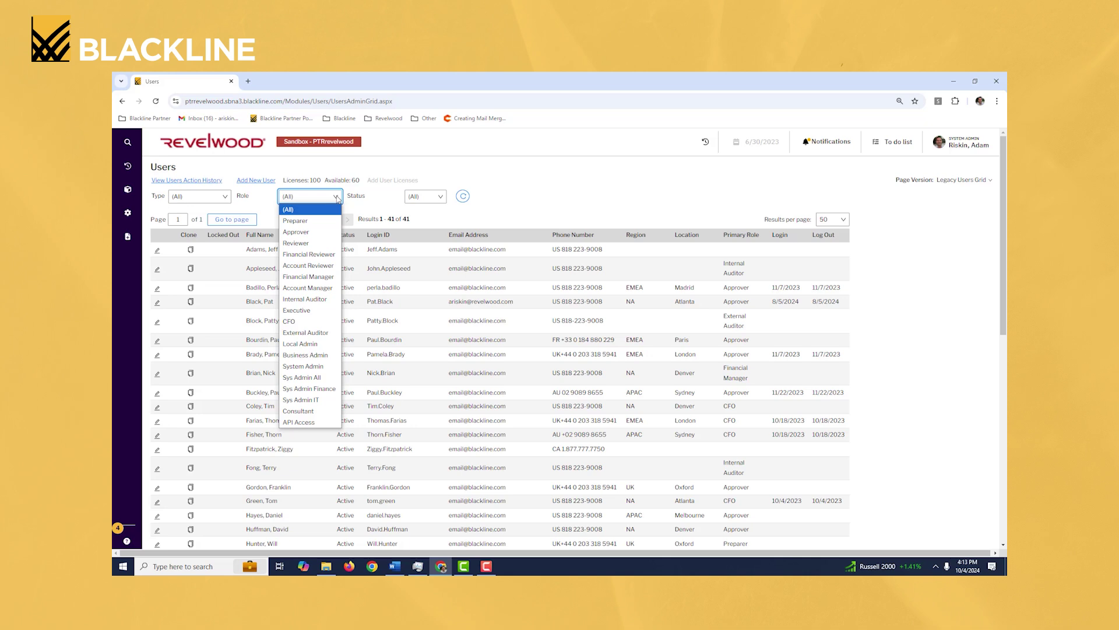
{"action": "left_click", "coordinate": [371, 203]}
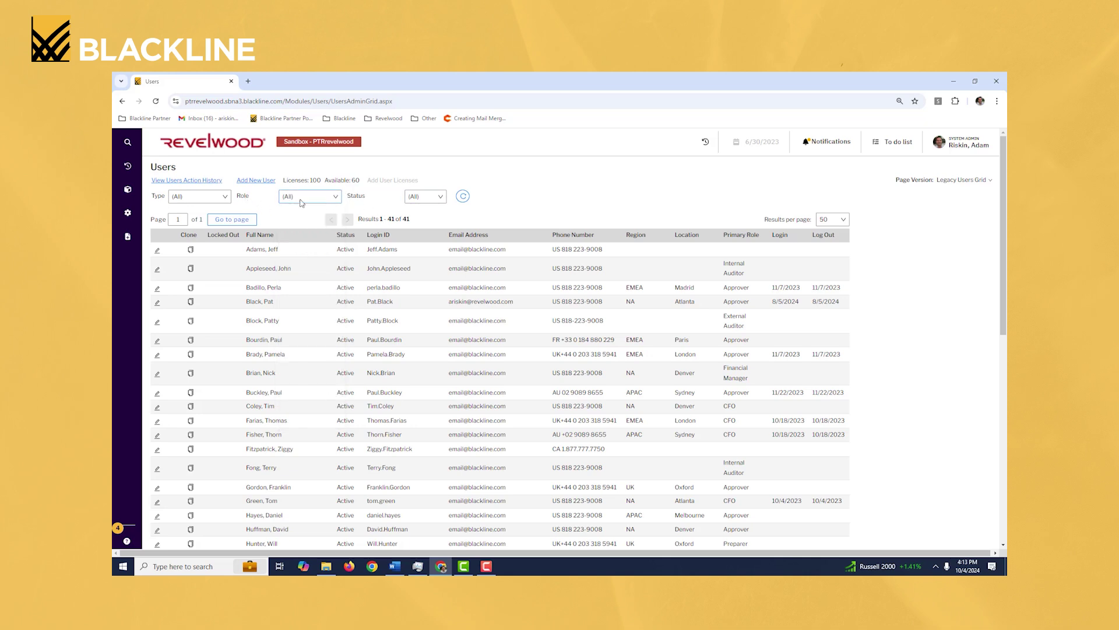
{"action": "left_click", "coordinate": [336, 199]}
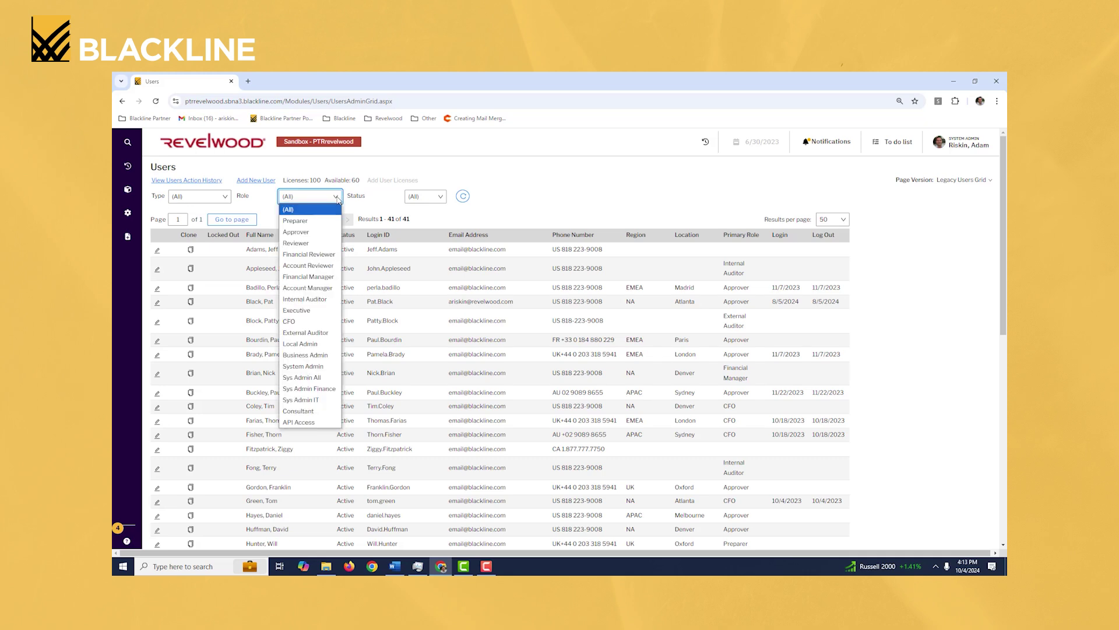
{"action": "left_click", "coordinate": [320, 222]}
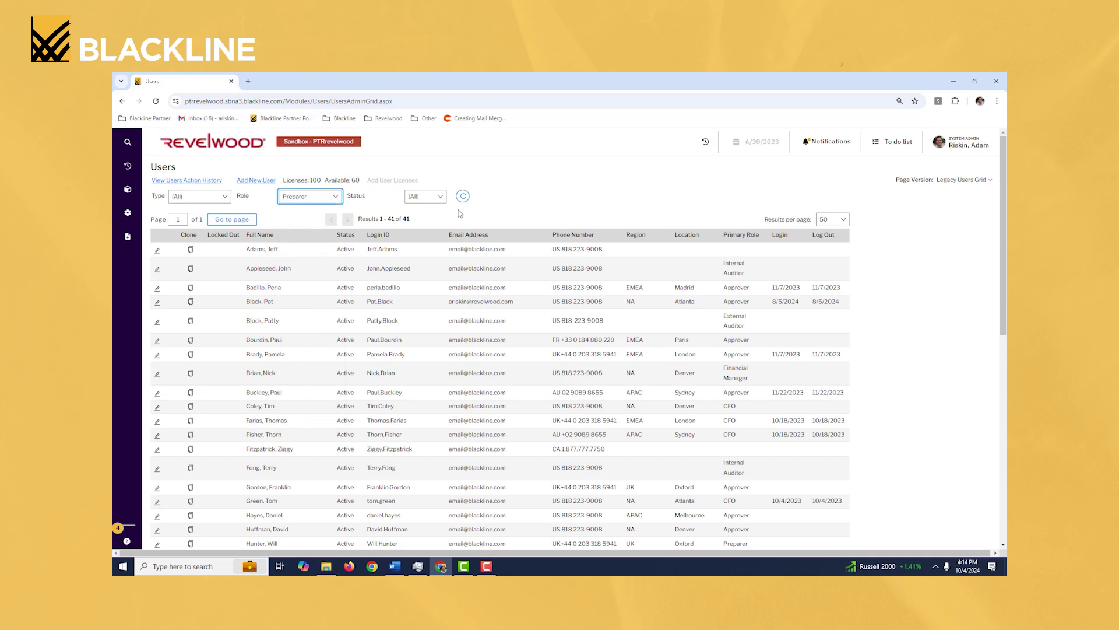
{"action": "left_click", "coordinate": [442, 199]}
{"action": "left_click", "coordinate": [441, 198]}
{"action": "left_click", "coordinate": [213, 201]}
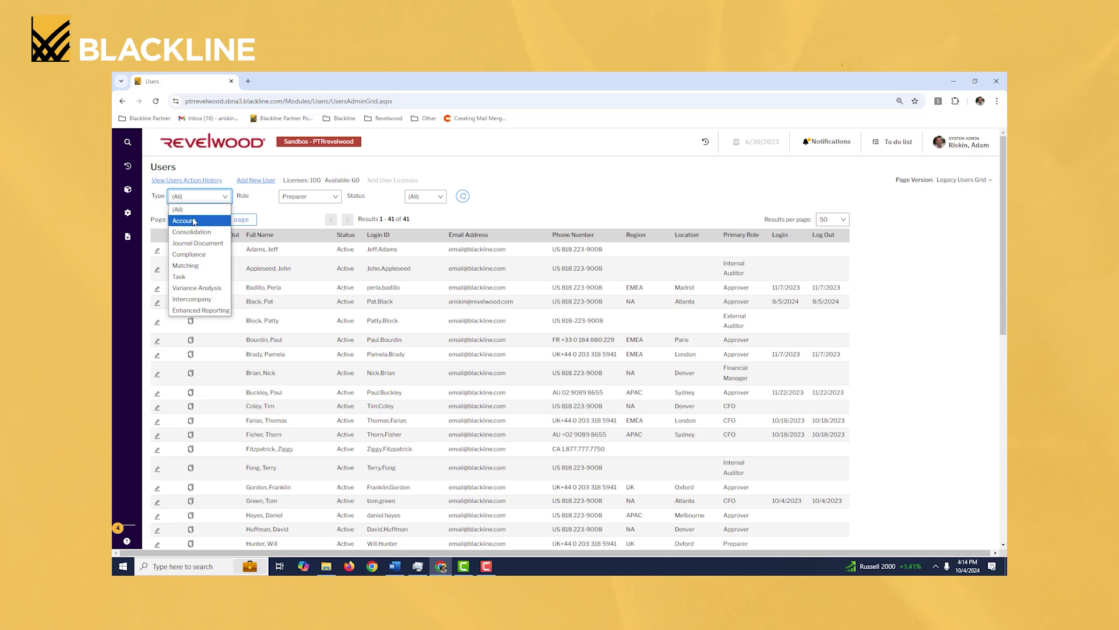
{"action": "left_click", "coordinate": [195, 222]}
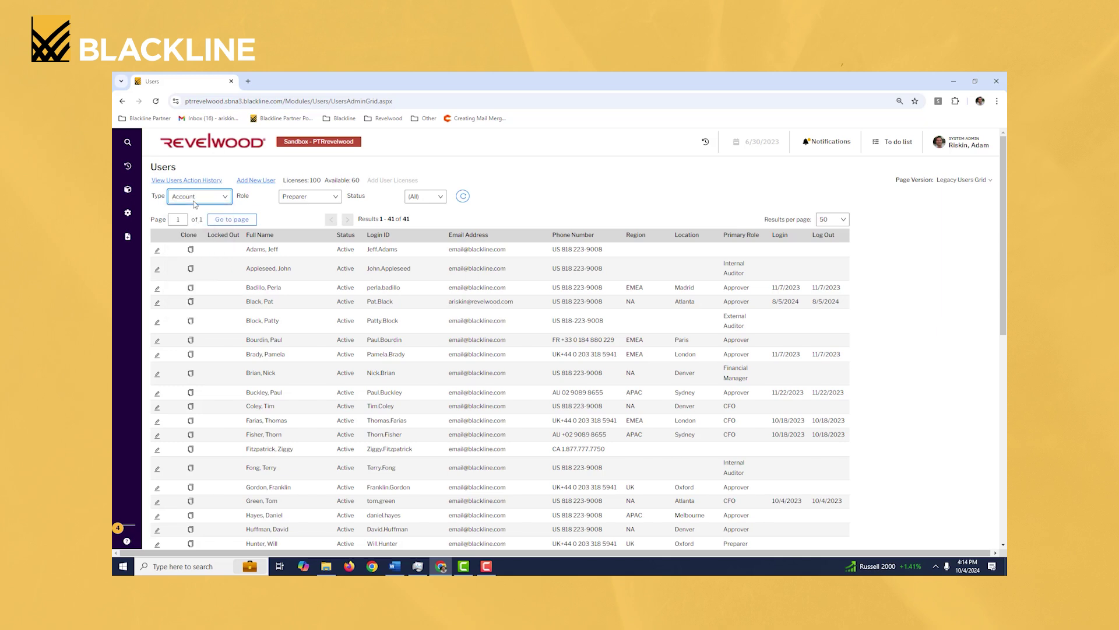
{"action": "left_click", "coordinate": [463, 197]}
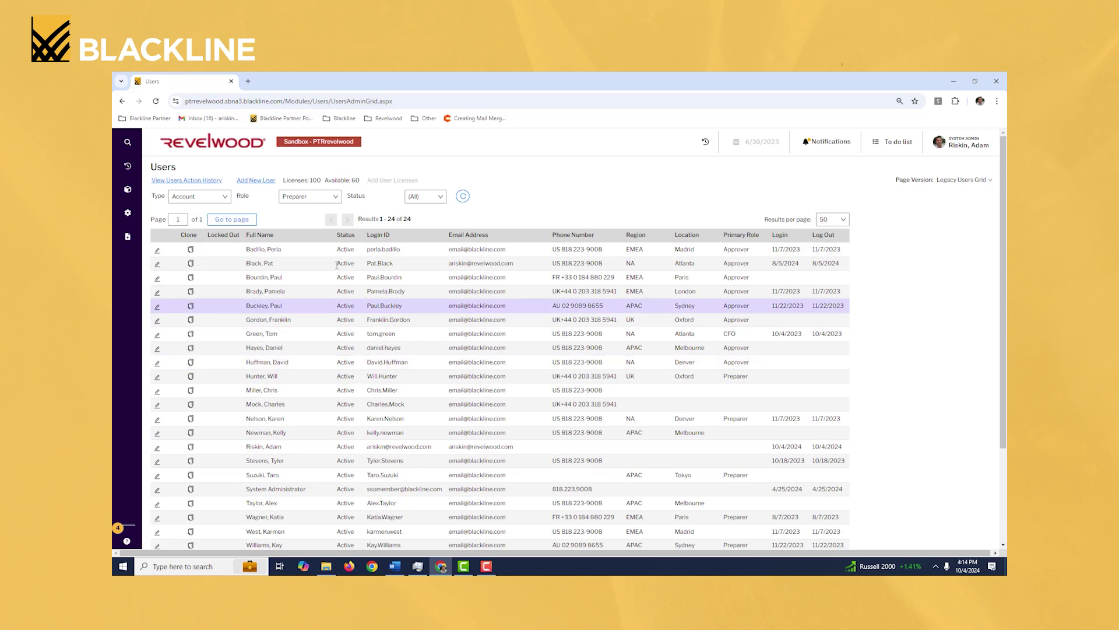
- Switch the Role filter to Reviewer and refresh the grid
{"action": "left_click", "coordinate": [337, 197]}
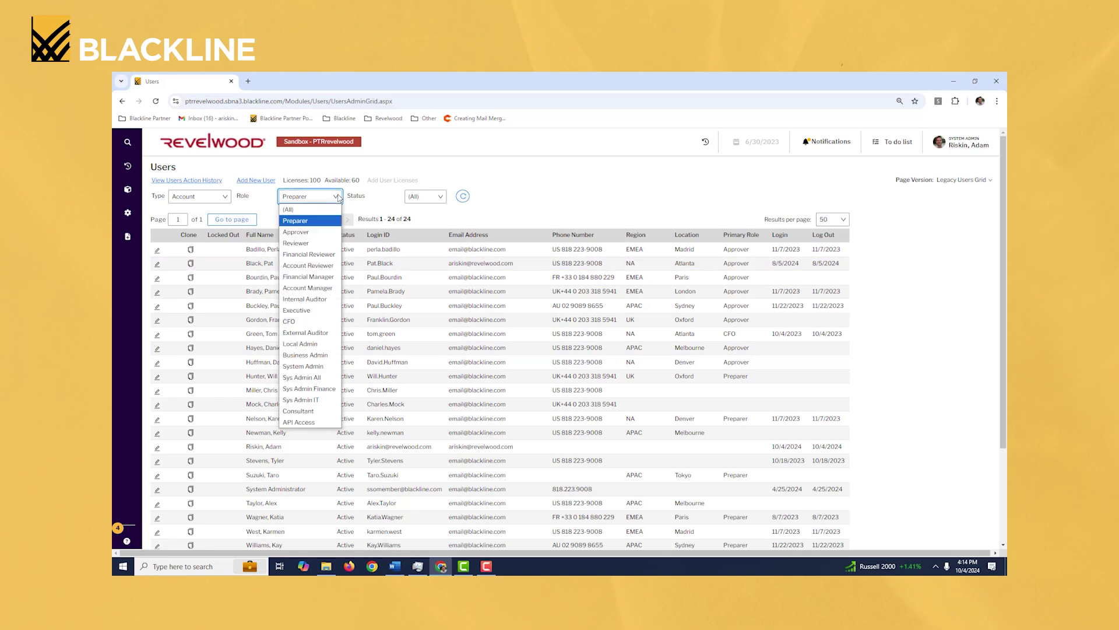
{"action": "left_click", "coordinate": [325, 243]}
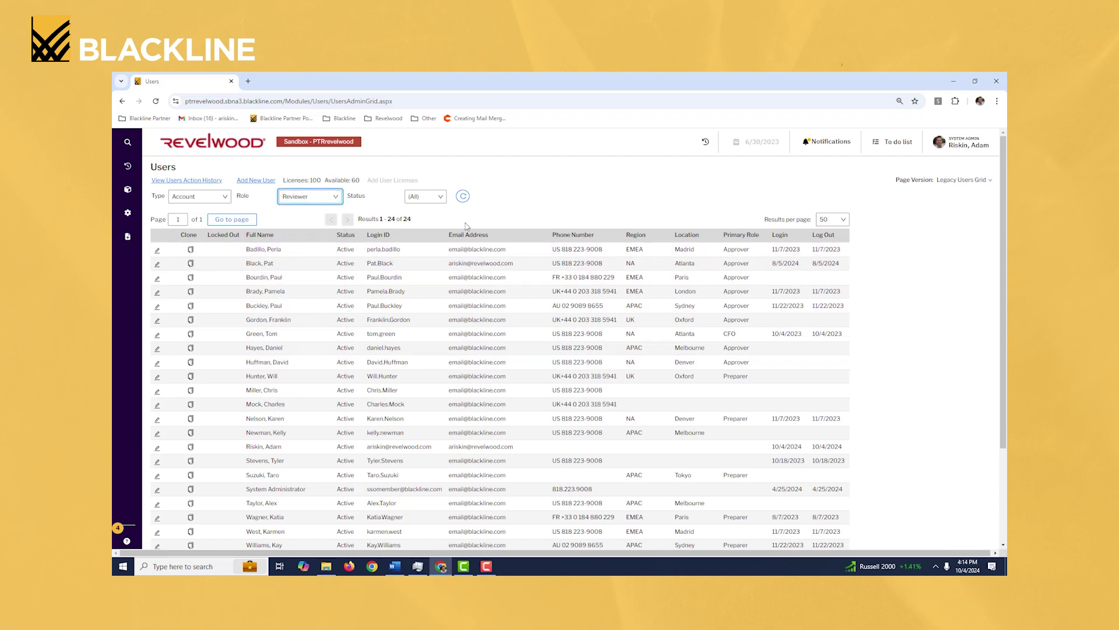
{"action": "left_click", "coordinate": [462, 198]}
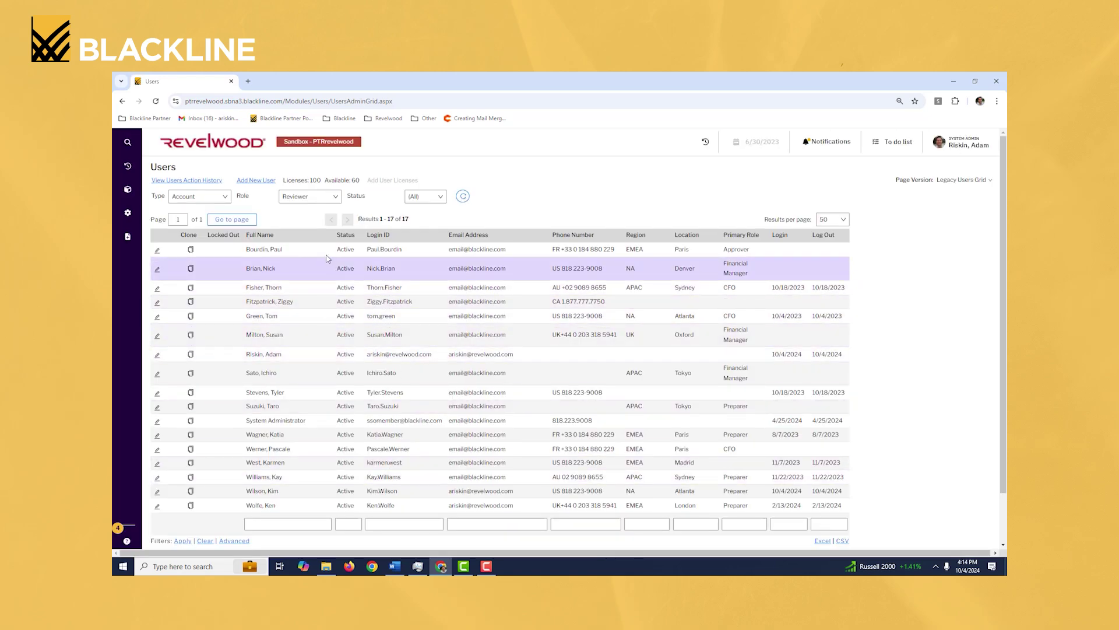
- Reset the Role filter to (All) and refresh, listing 41 Account-type users again
{"action": "left_click", "coordinate": [335, 196]}
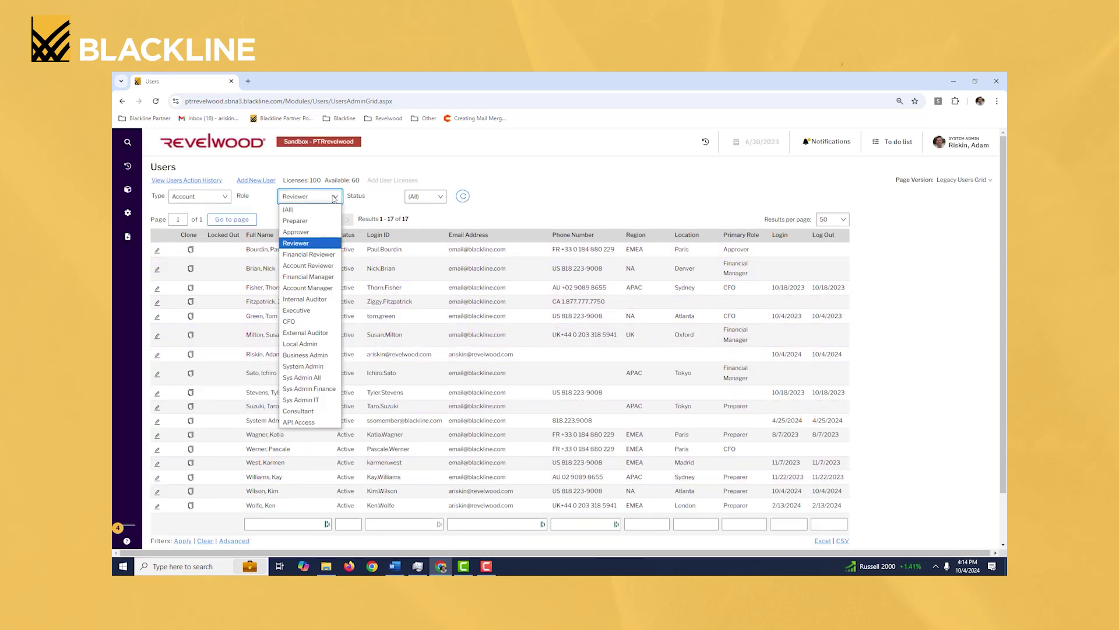
{"action": "left_click", "coordinate": [294, 206]}
{"action": "left_click", "coordinate": [464, 197]}
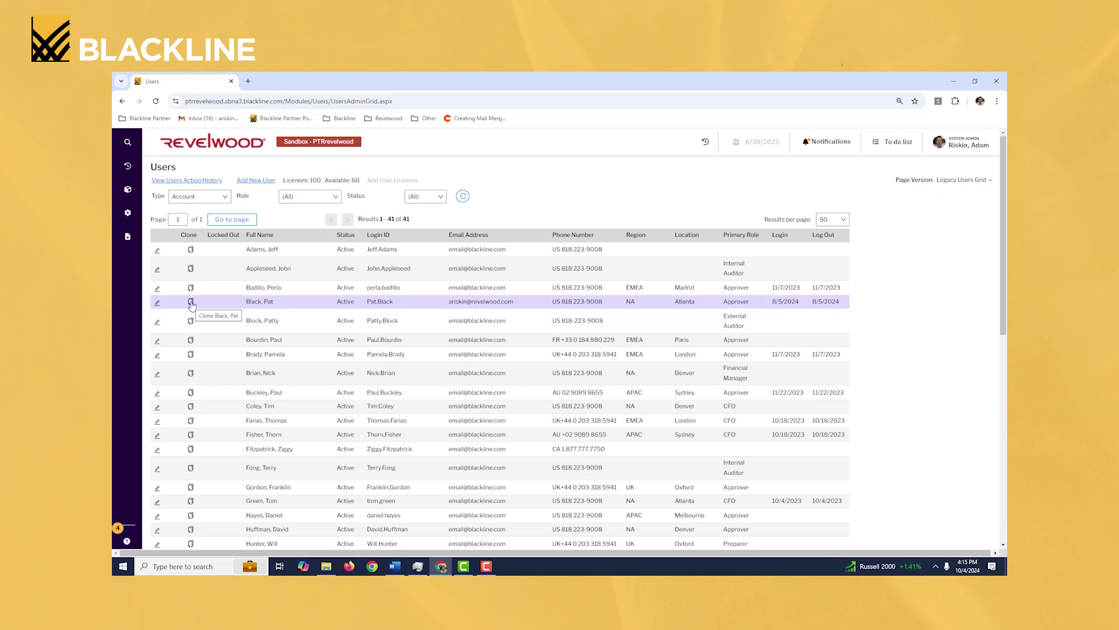
{"action": "left_click", "coordinate": [191, 302]}
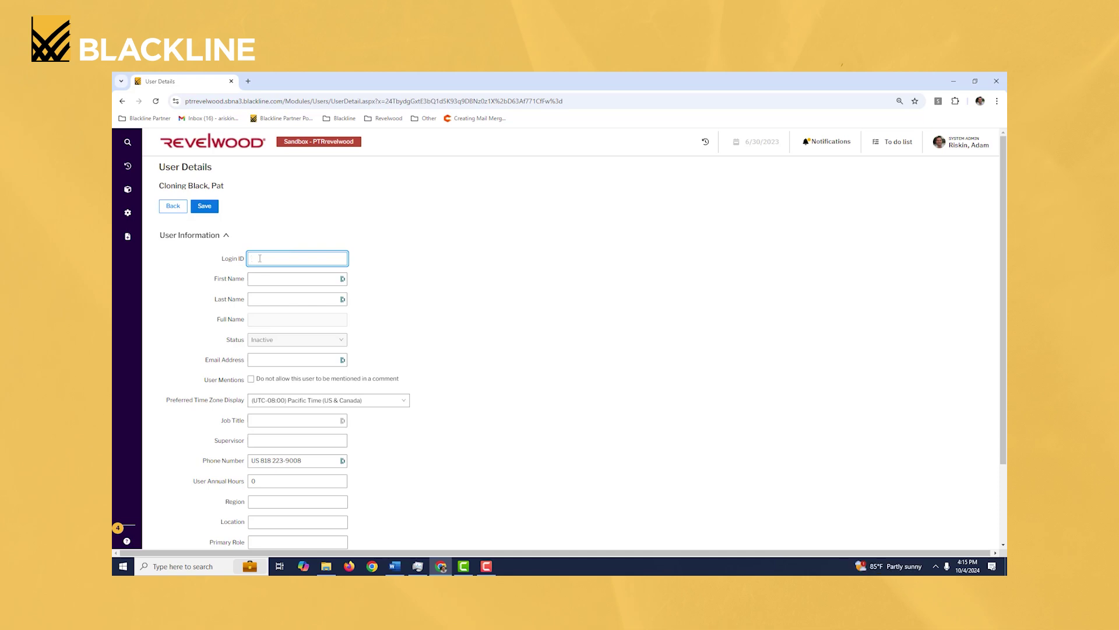
{"action": "left_click", "coordinate": [257, 279]}
{"action": "left_click", "coordinate": [259, 300]}
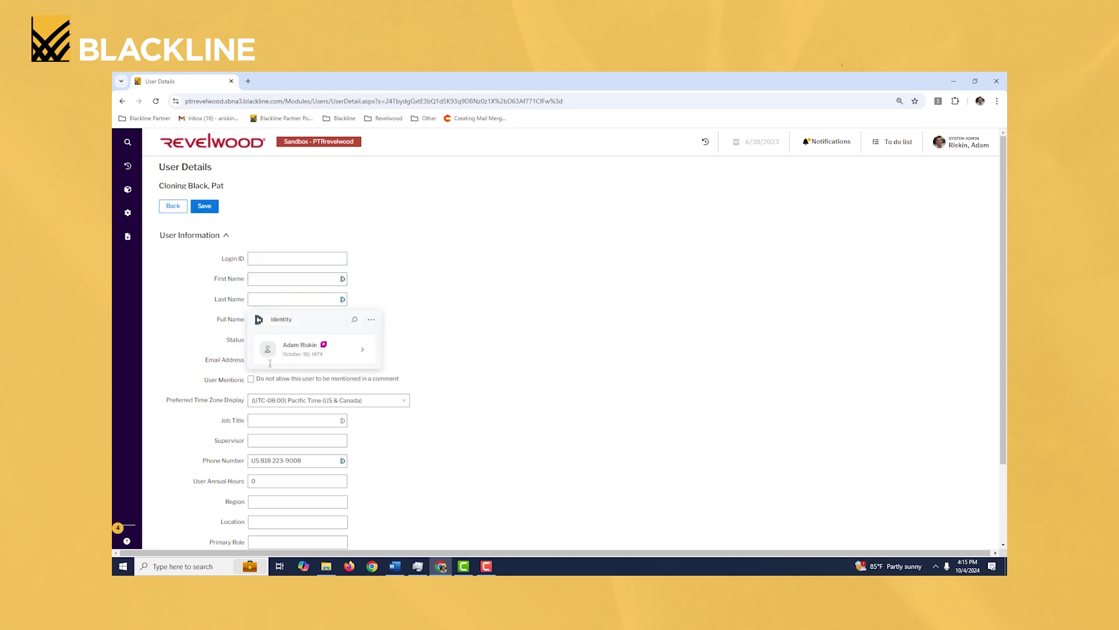
{"action": "left_click", "coordinate": [252, 360]}
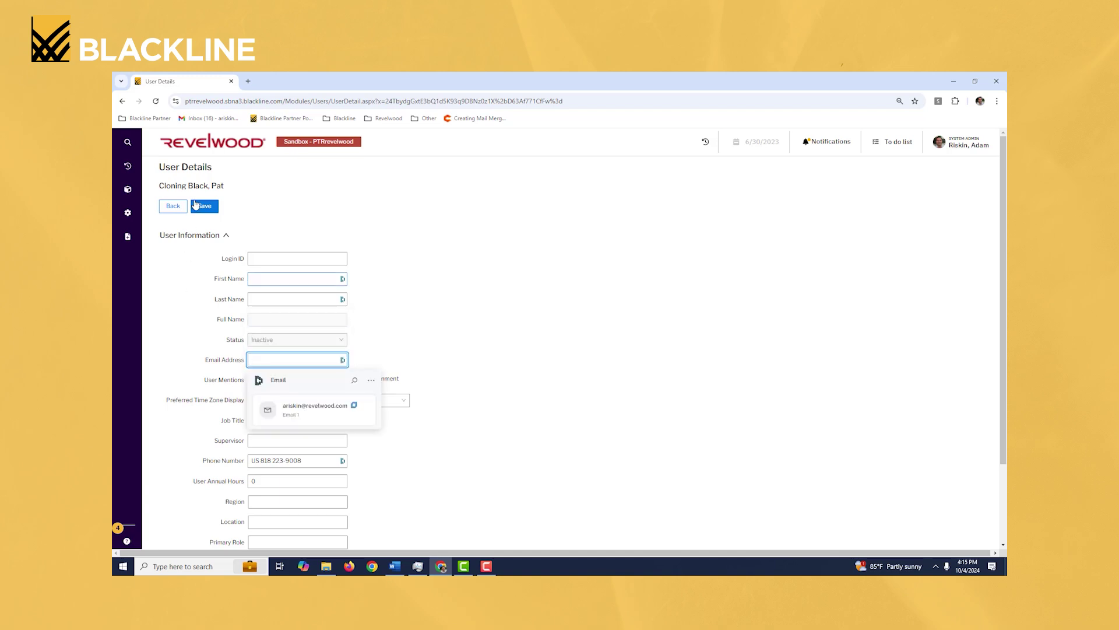
{"action": "left_click", "coordinate": [173, 207]}
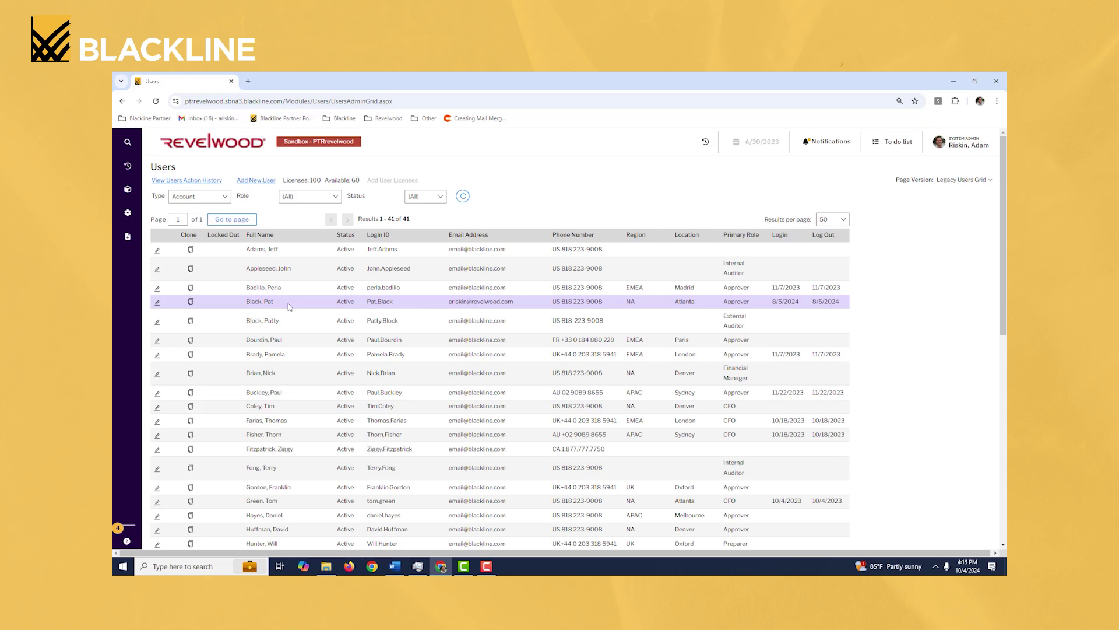
- Open a blank new-user form via Add New User and select the First Name and Email fields
{"action": "left_click", "coordinate": [262, 182]}
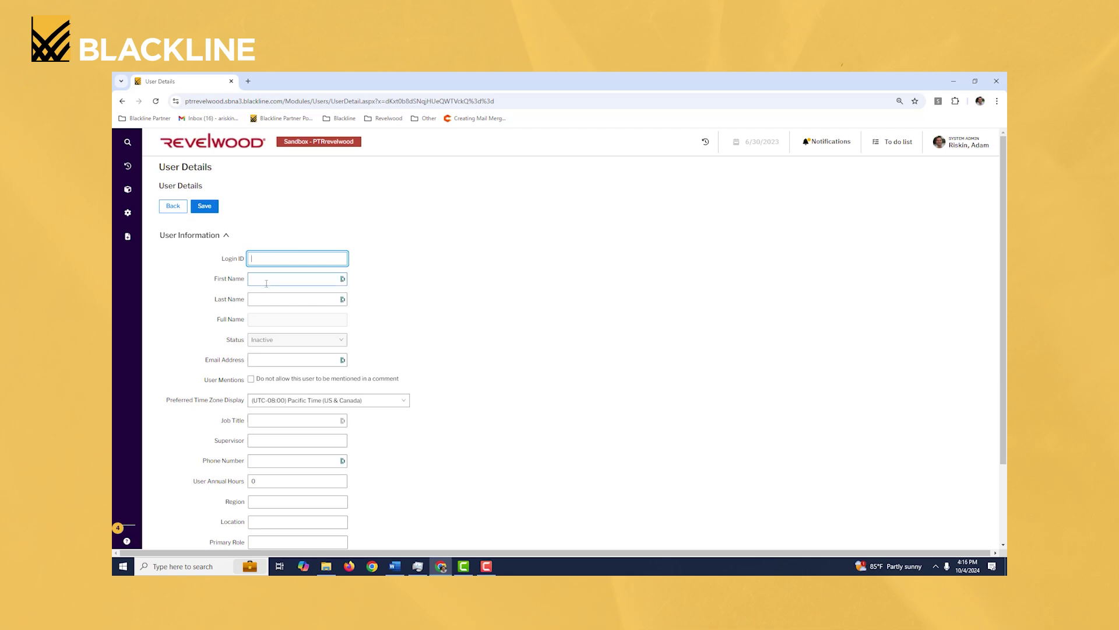
{"action": "left_click", "coordinate": [264, 281]}
{"action": "left_click", "coordinate": [266, 357]}
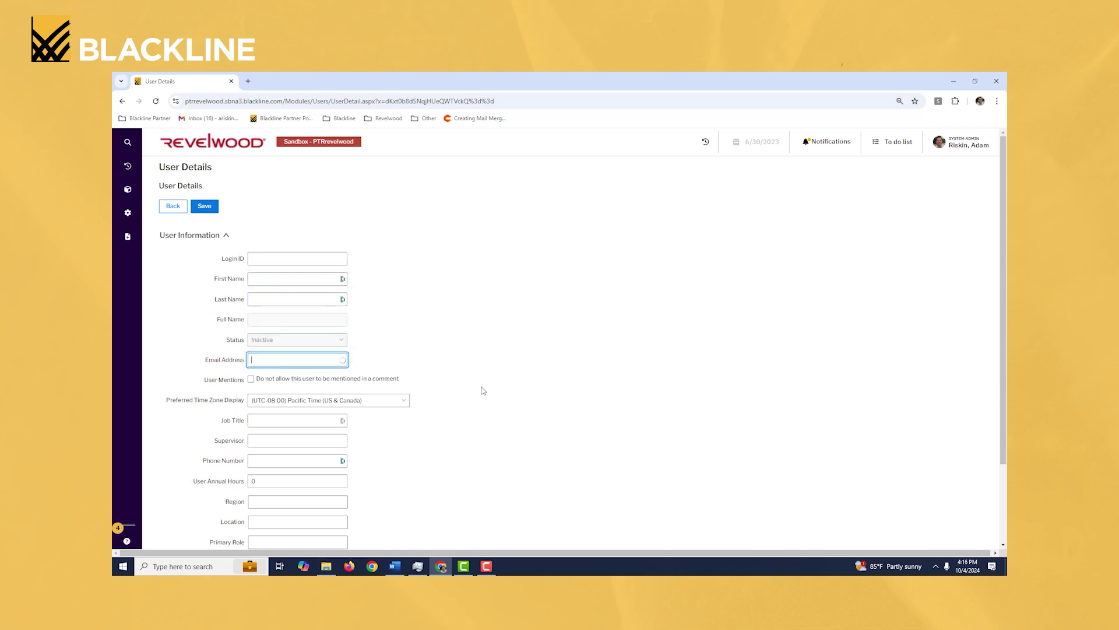